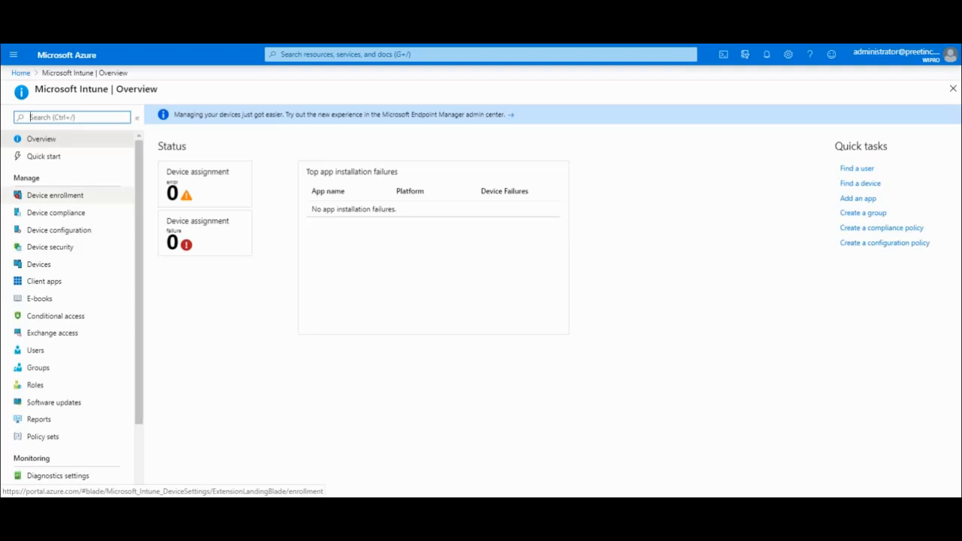
Leave Device enrollment, return to the Intune overview, and open Device compliance.
{"action": "left_click", "coordinate": [55, 195]}
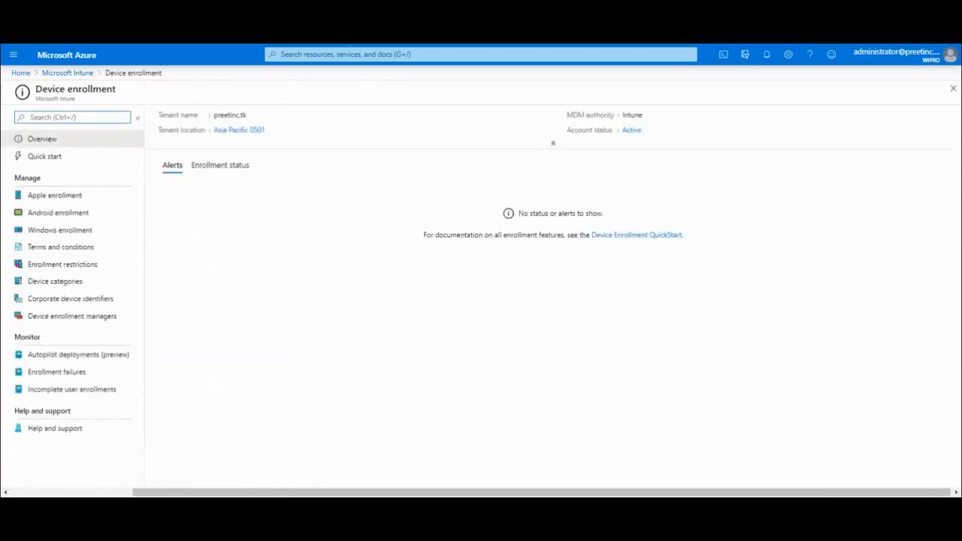
{"action": "left_click", "coordinate": [68, 73]}
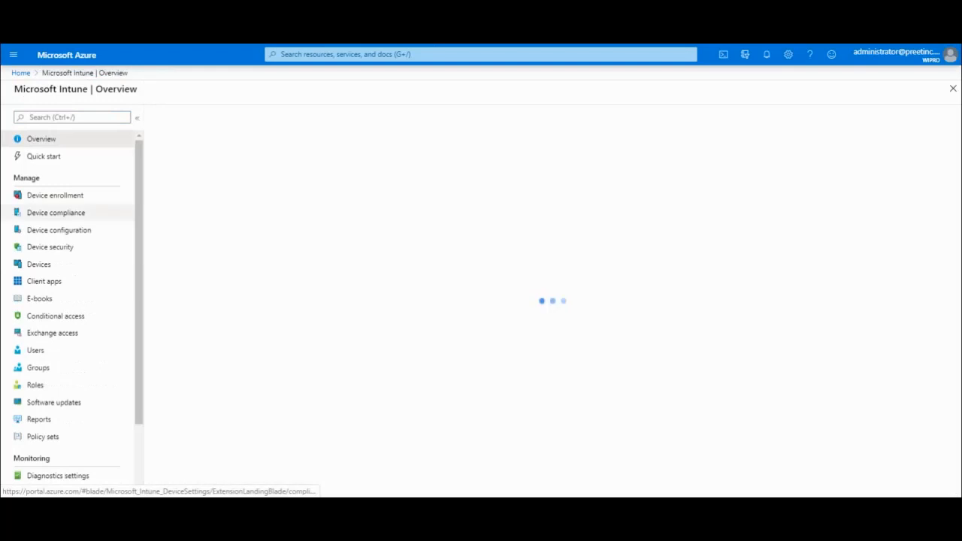
{"action": "left_click", "coordinate": [55, 213]}
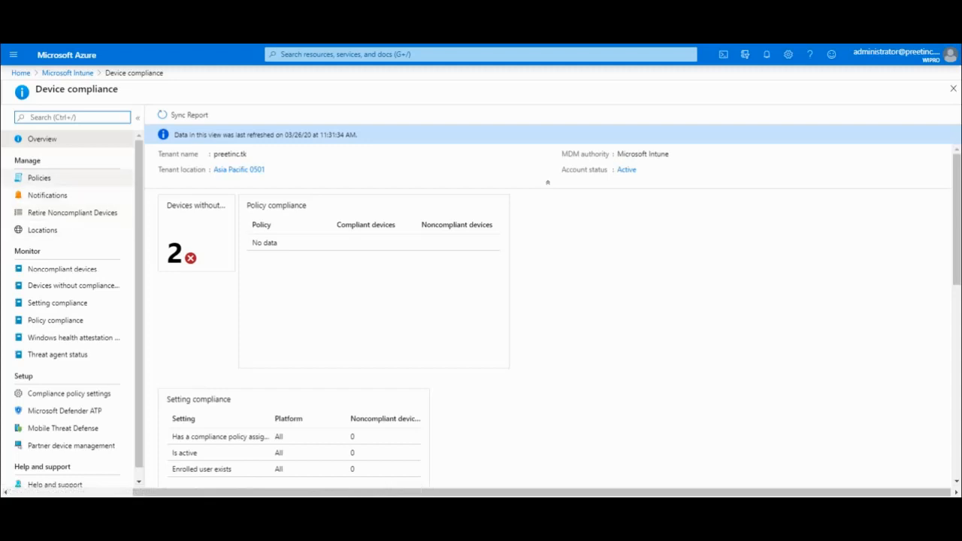
Open the tenant-wide Compliance policy settings from the Device compliance menu.
{"action": "scroll", "coordinate": [73, 301], "scroll_direction": "down", "scroll_amount": 1}
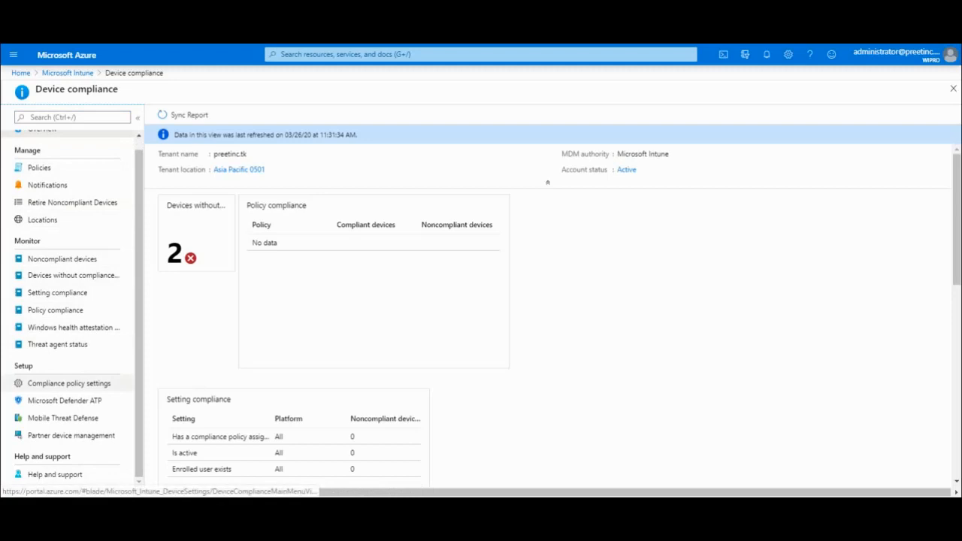
{"action": "left_click", "coordinate": [68, 383]}
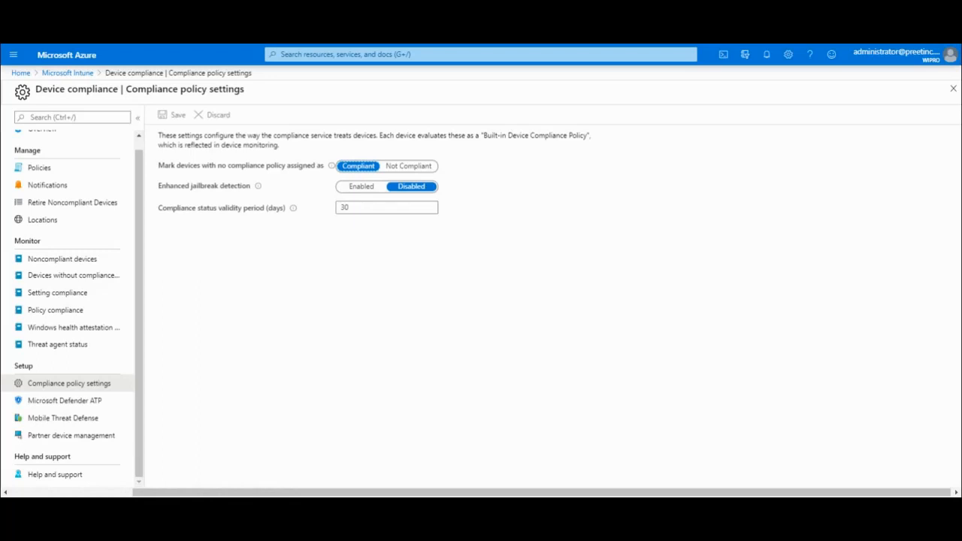
Mark devices with no policy as Not Compliant, enable enhanced jailbreak detection, and save.
{"action": "left_click", "coordinate": [408, 166]}
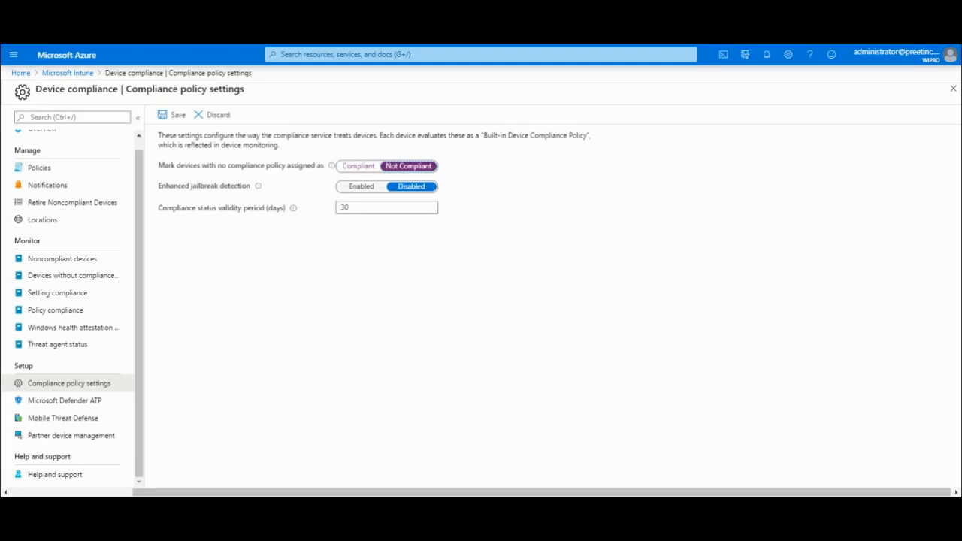
{"action": "left_click", "coordinate": [362, 187]}
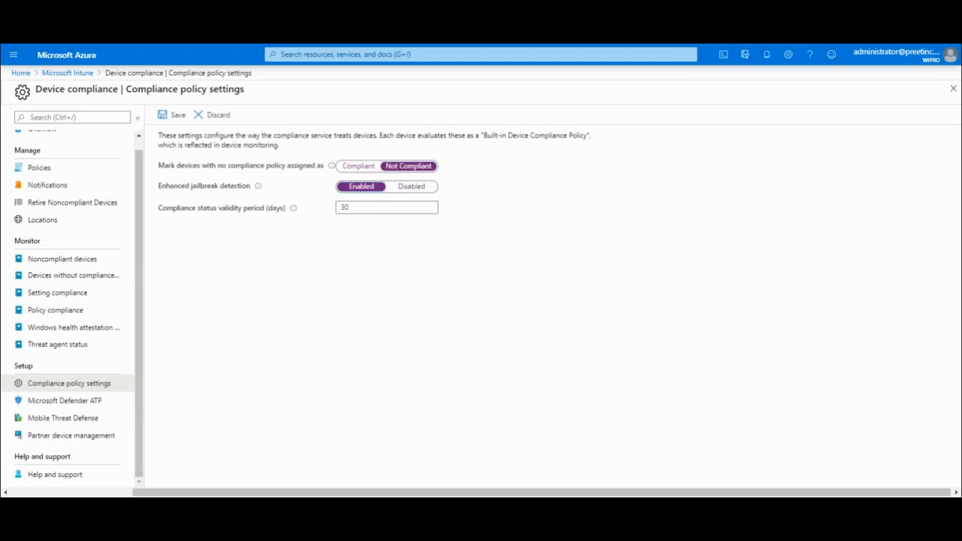
{"action": "mouse_move", "coordinate": [294, 208]}
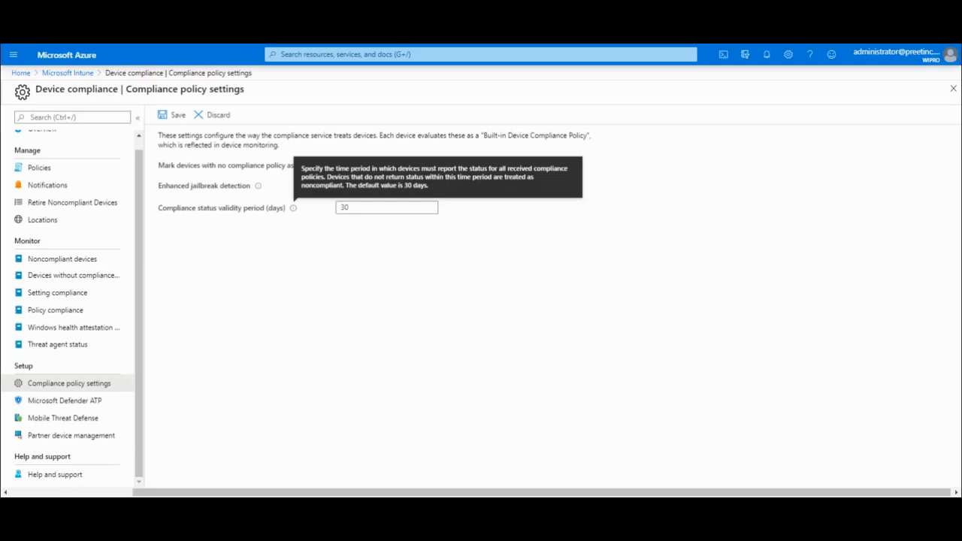
{"action": "left_click", "coordinate": [172, 115]}
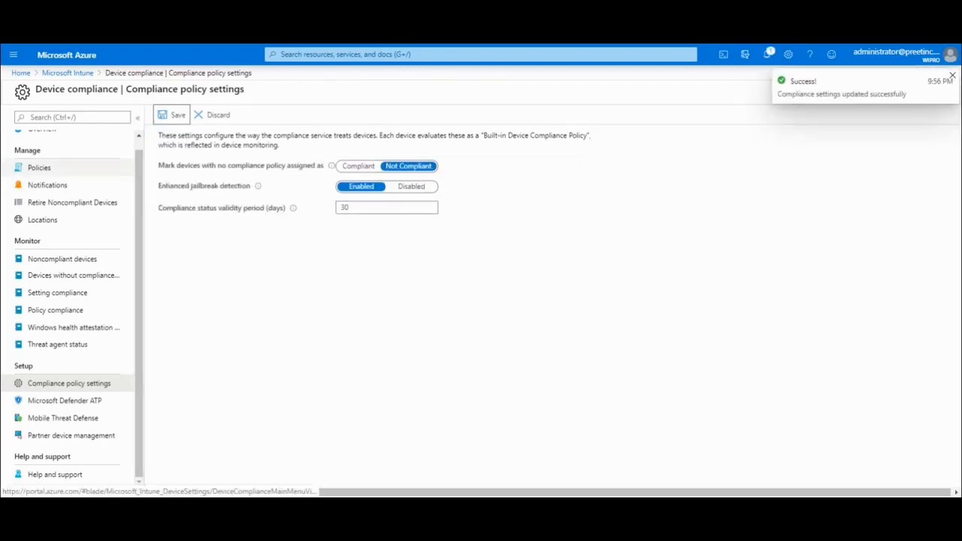
Start a new compliance policy from Policies and name it 'Test'.
{"action": "left_click", "coordinate": [39, 168]}
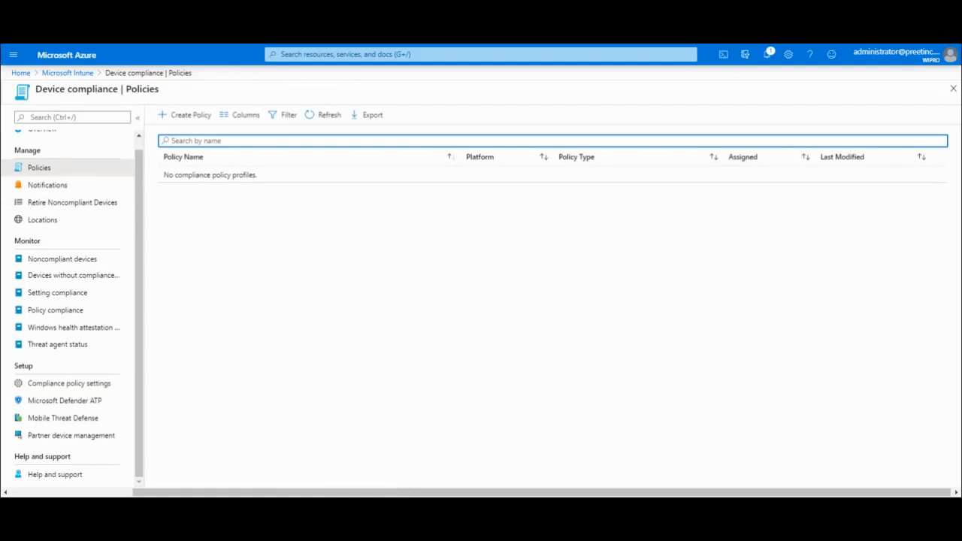
{"action": "left_click", "coordinate": [185, 115]}
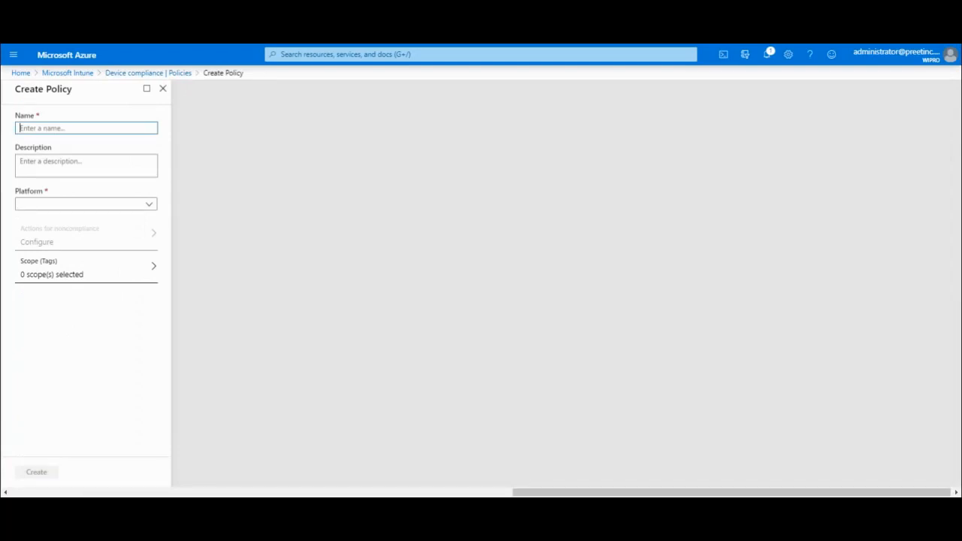
{"action": "type", "text": "Ts"}
{"action": "type", "text": "s"}
{"action": "type", "text": "t"}
{"action": "key", "text": "BackSpace"}
{"action": "key", "text": "BackSpace"}
{"action": "key", "text": "BackSpace"}
{"action": "type", "text": "est"}
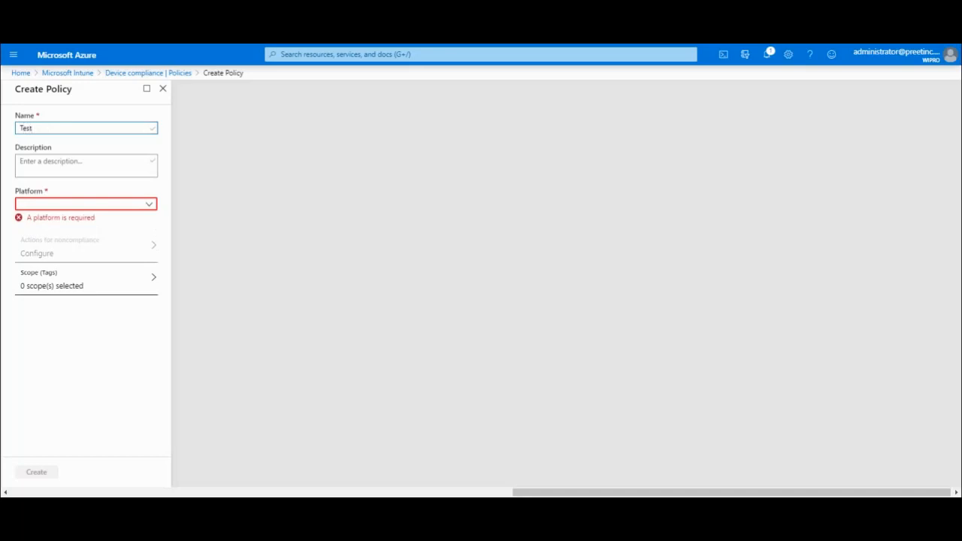
Expand the Platform dropdown for the Test policy.
{"action": "left_click", "coordinate": [149, 204]}
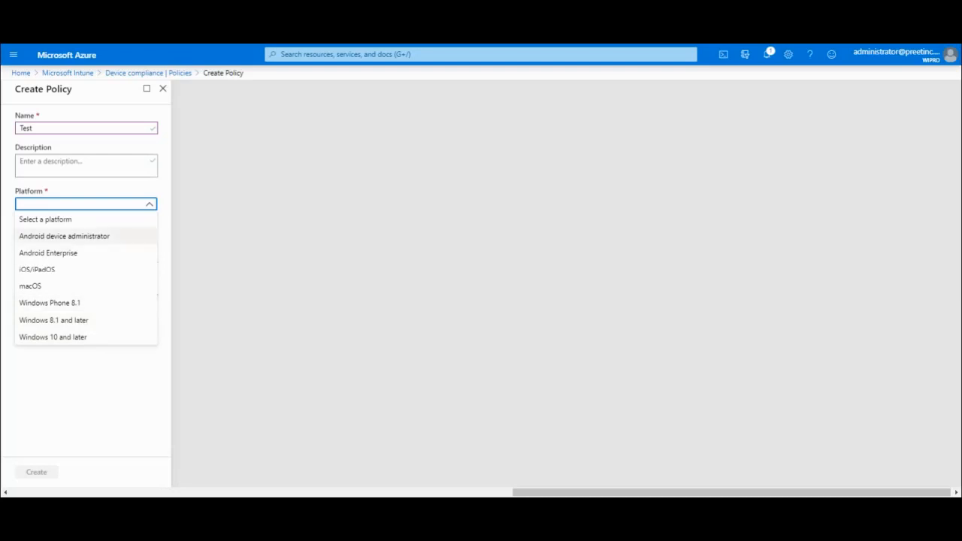
Target the Test policy at Android Enterprise with the Device owner profile type.
{"action": "left_click", "coordinate": [48, 253]}
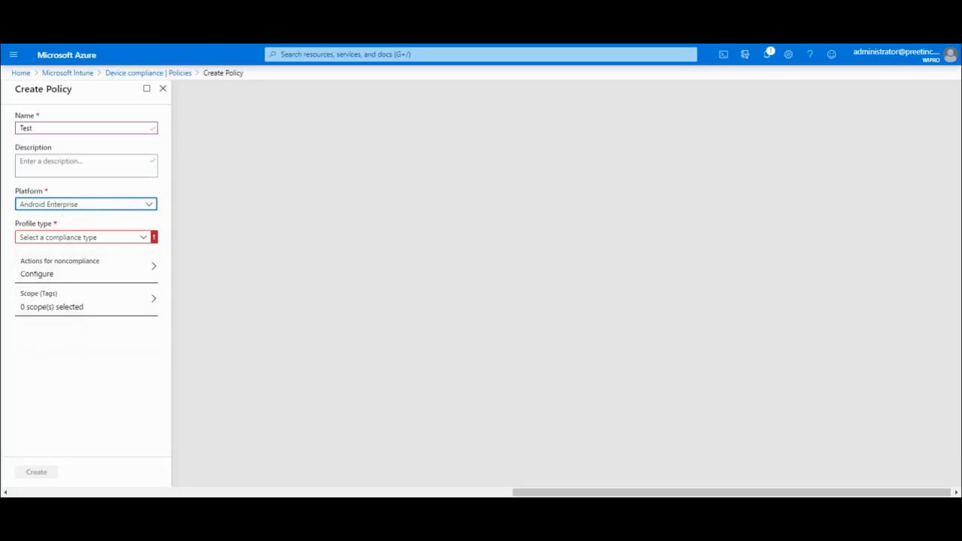
{"action": "left_click", "coordinate": [83, 237]}
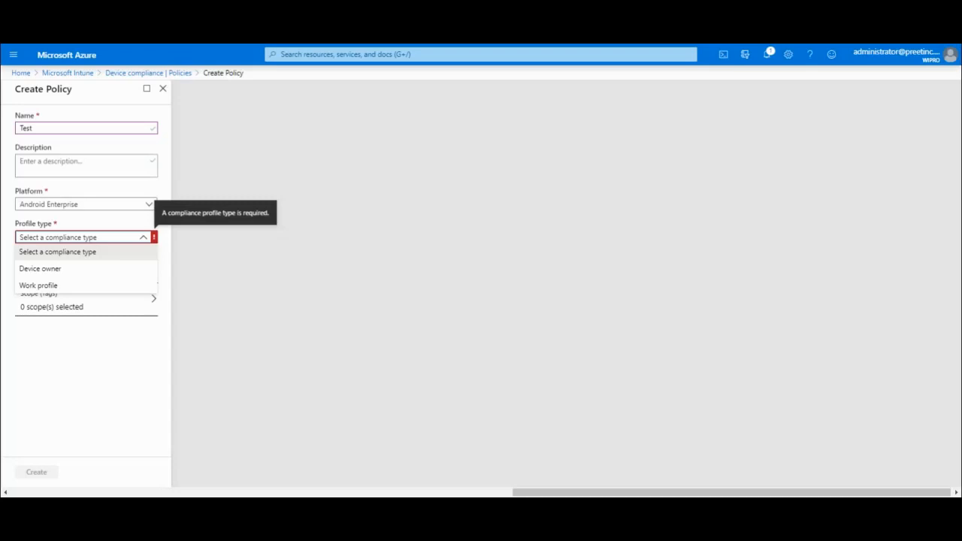
{"action": "left_click", "coordinate": [40, 269]}
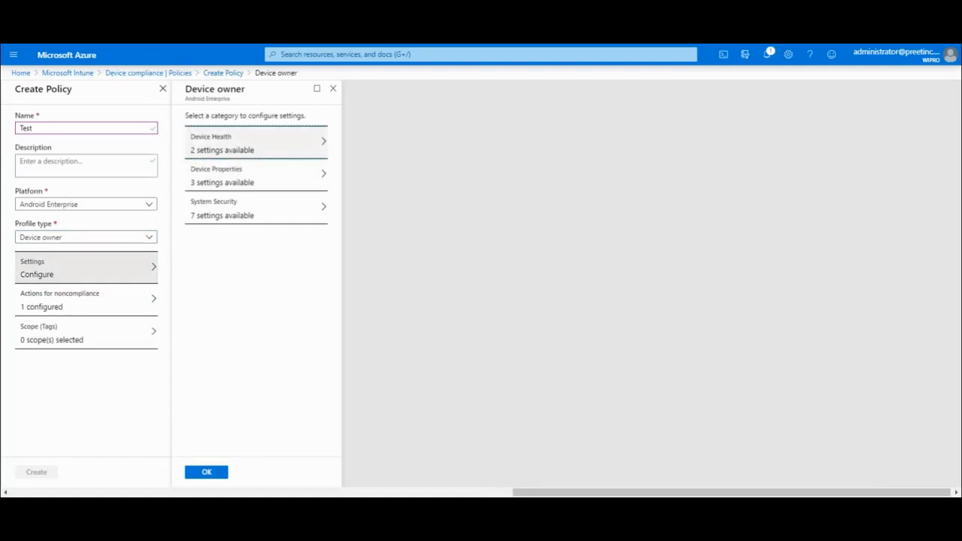
Open the Device Health settings category of the Device owner policy.
{"action": "left_click", "coordinate": [226, 143]}
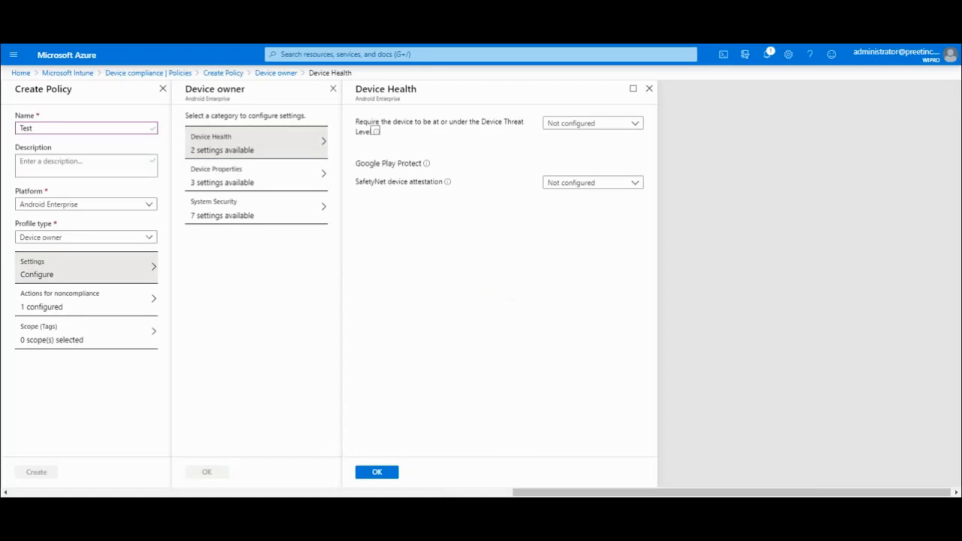
Require Medium device threat level and Check basic integrity SafetyNet attestation, then save Device Health.
{"action": "left_click", "coordinate": [593, 123]}
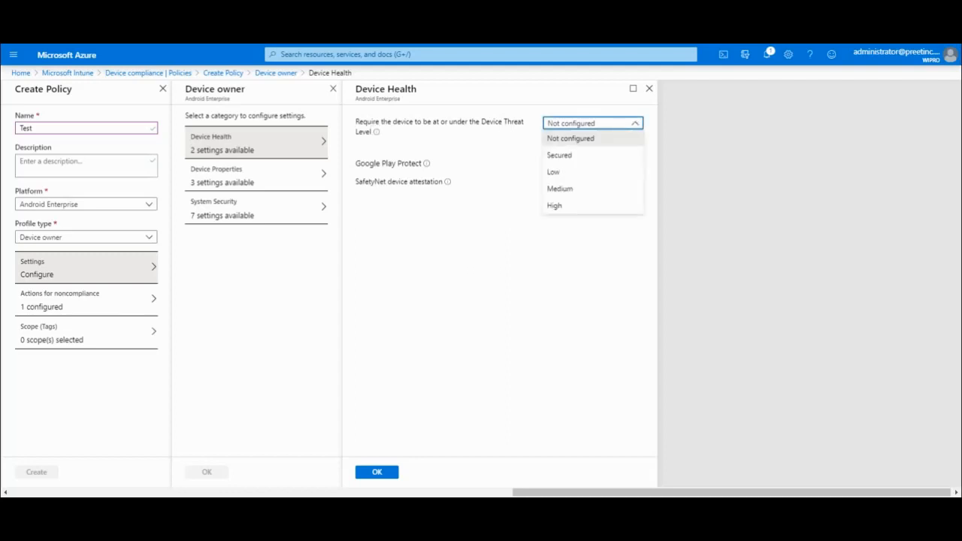
{"action": "left_click", "coordinate": [592, 189]}
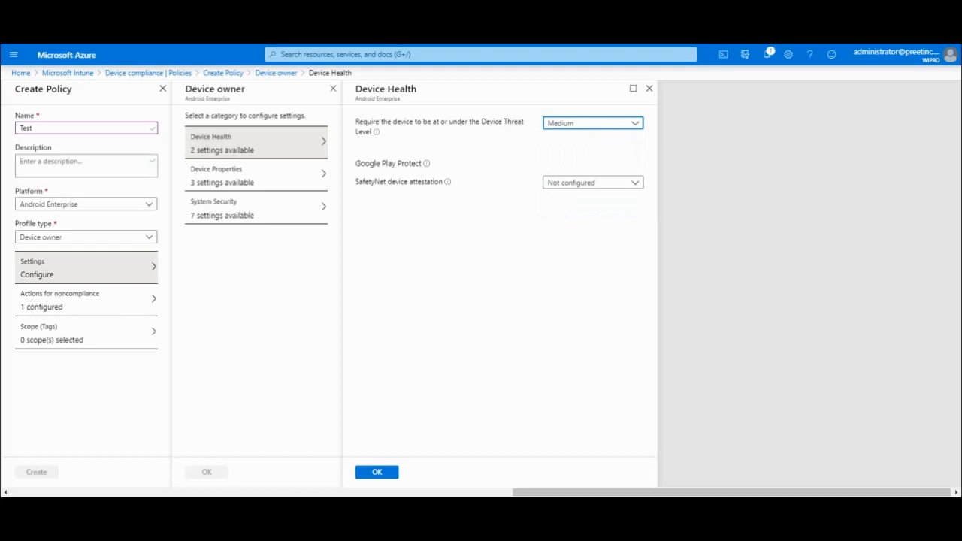
{"action": "left_click", "coordinate": [592, 183]}
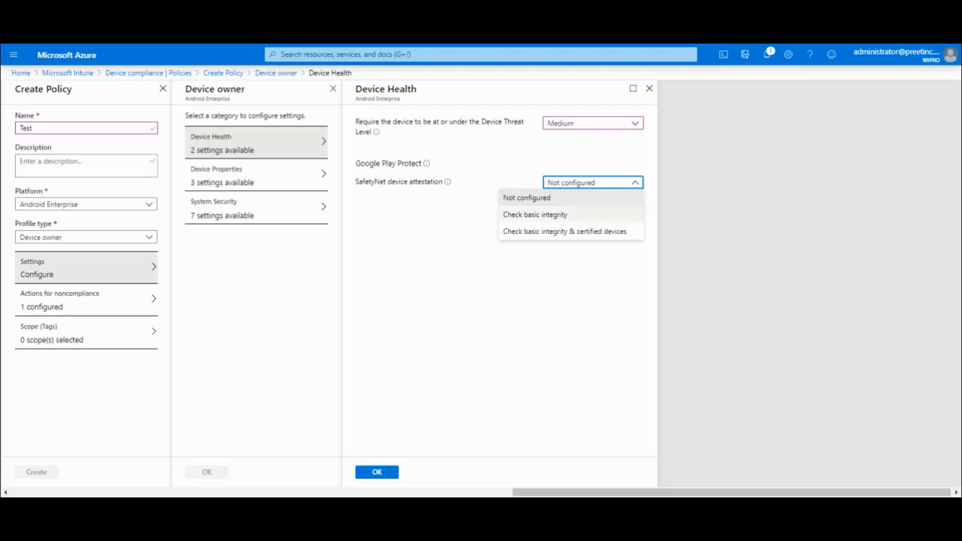
{"action": "left_click", "coordinate": [535, 215]}
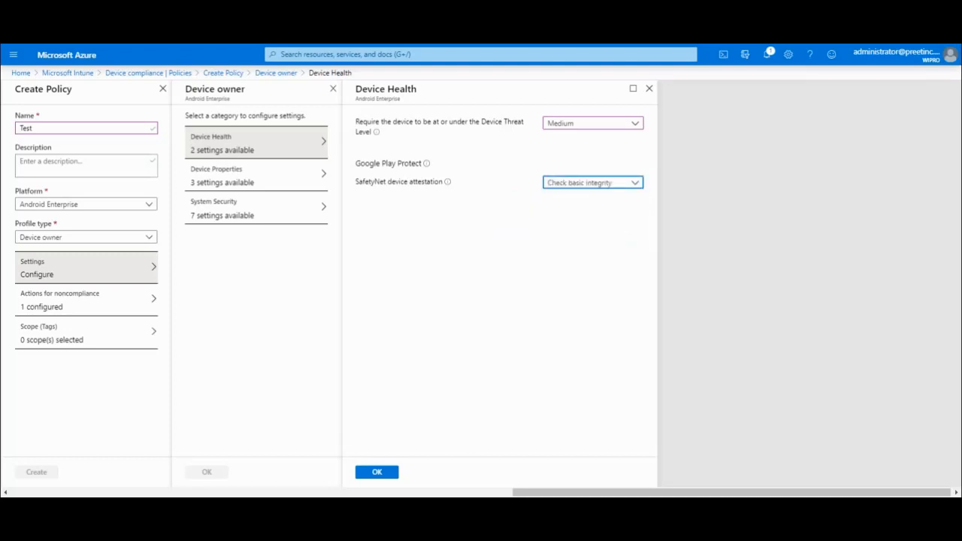
{"action": "left_click", "coordinate": [377, 472]}
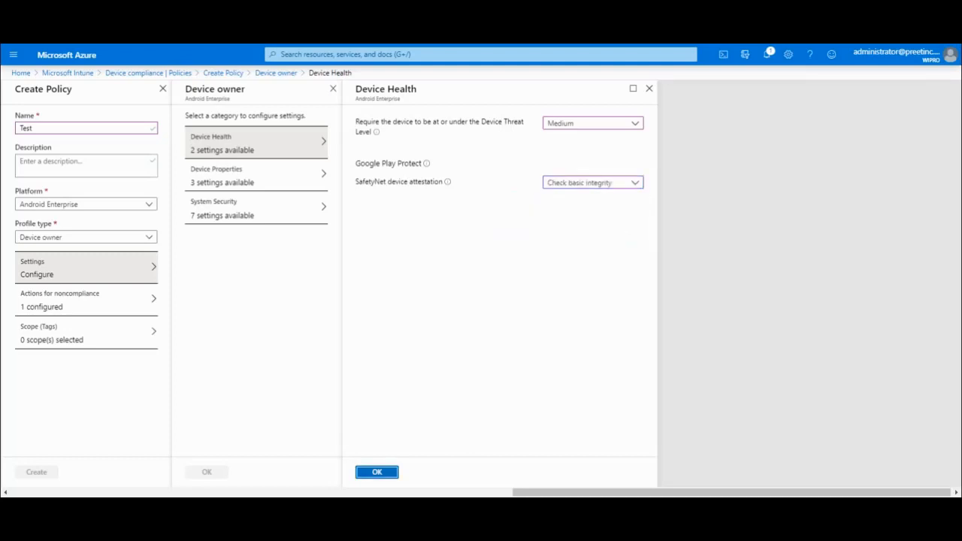
{"action": "left_click", "coordinate": [256, 175]}
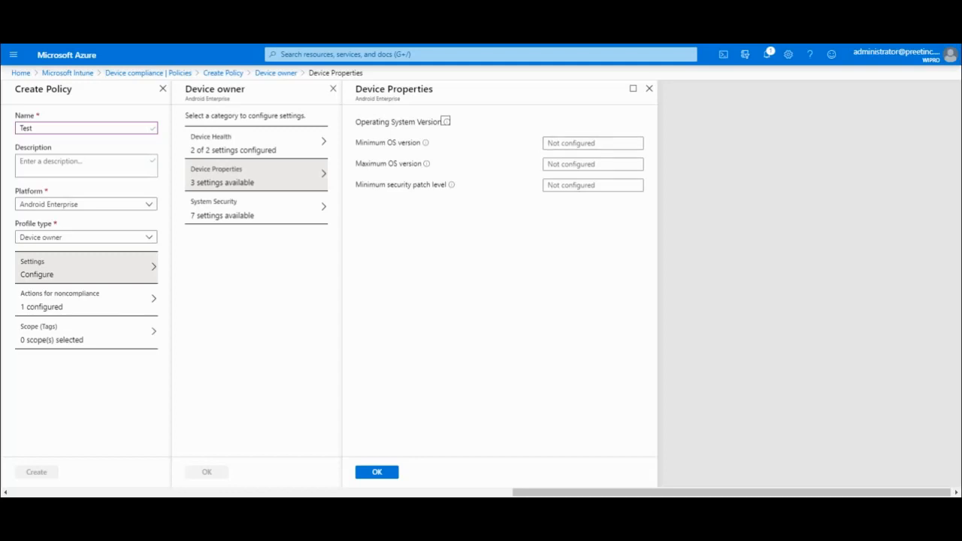
Open the System Security settings category of the Device owner policy.
{"action": "left_click", "coordinate": [256, 208]}
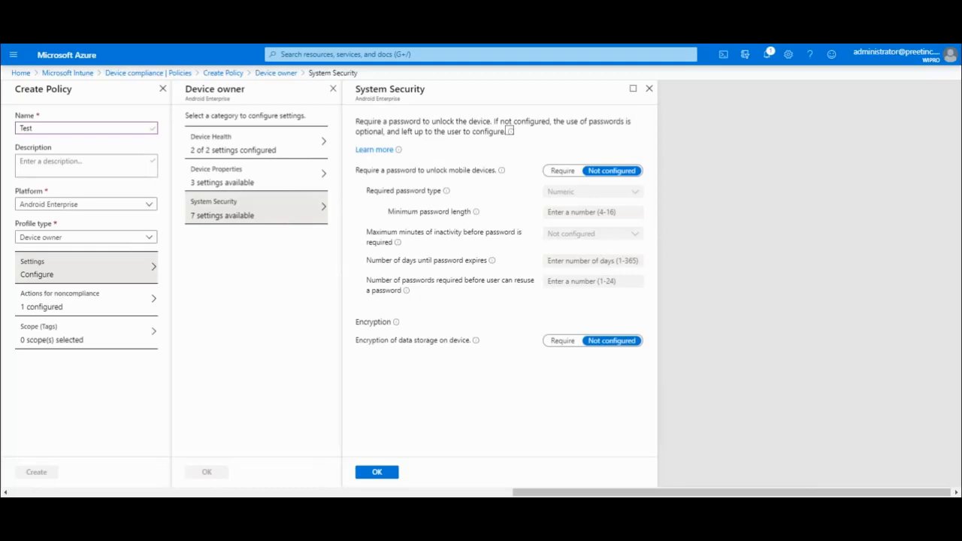
Require a device unlock password with Numeric as the password type.
{"action": "left_click", "coordinate": [562, 170]}
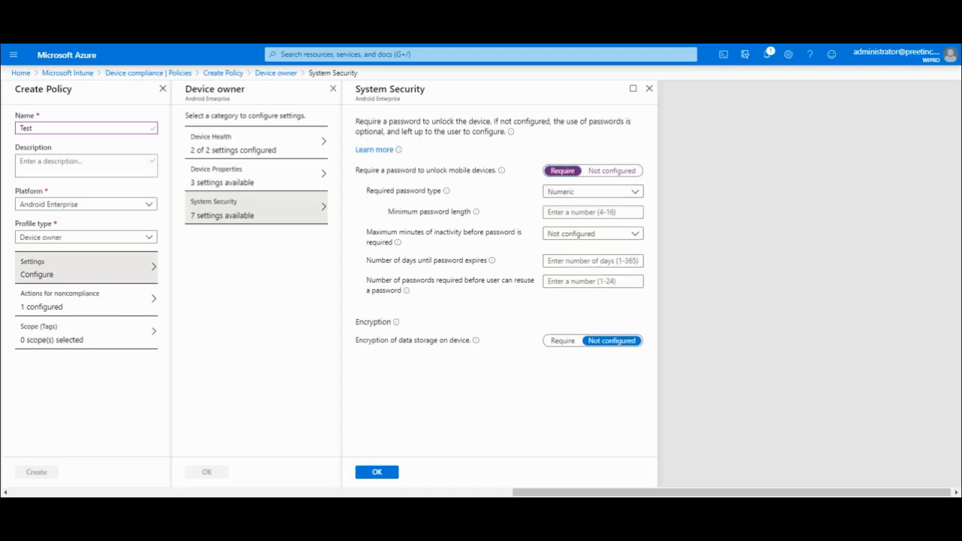
{"action": "left_click", "coordinate": [594, 192]}
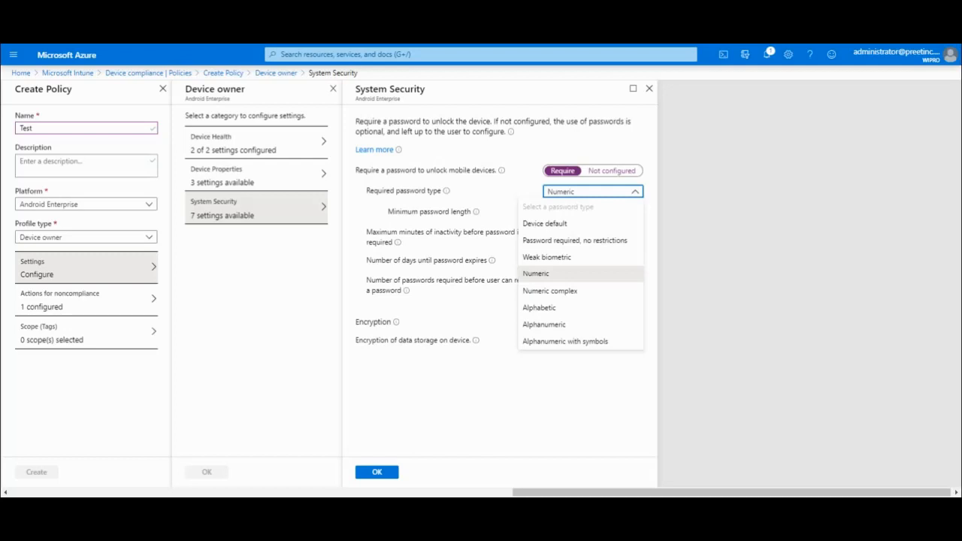
{"action": "left_click", "coordinate": [580, 274]}
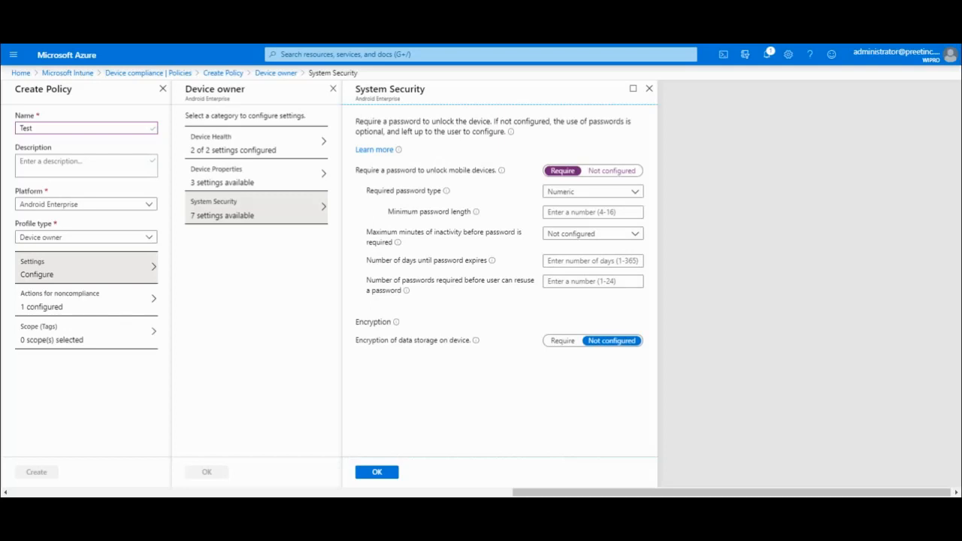
{"action": "left_click", "coordinate": [593, 233]}
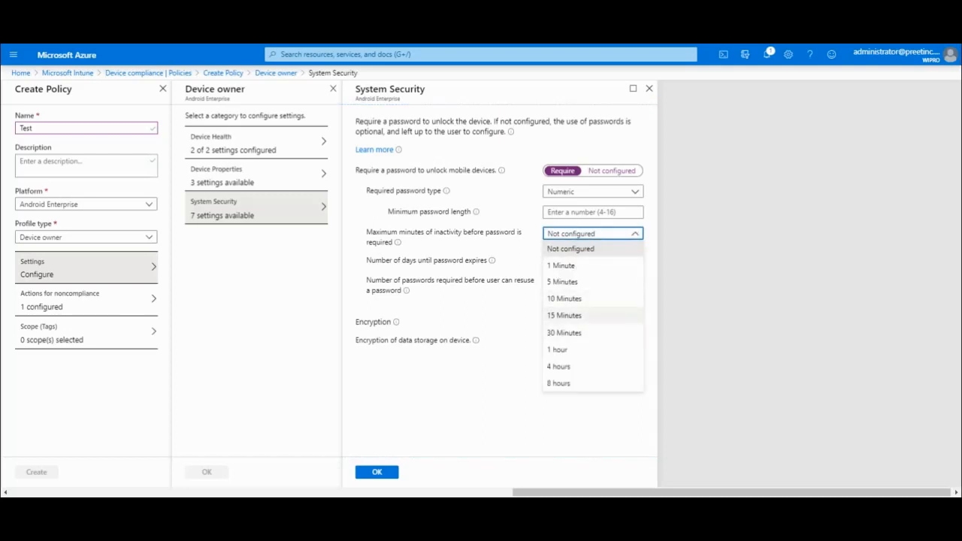
Set maximum inactivity to 15 Minutes, require data storage encryption, and save System Security.
{"action": "left_click", "coordinate": [564, 316]}
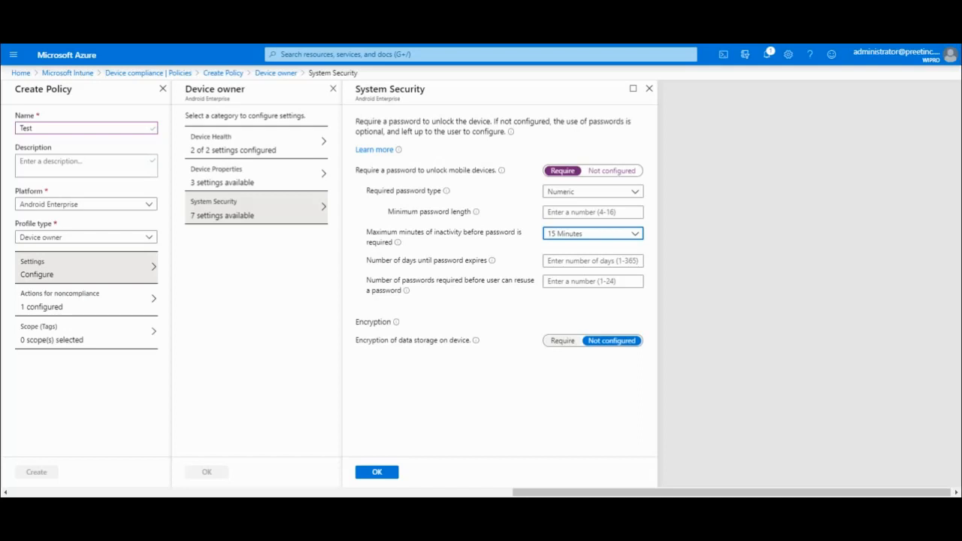
{"action": "left_click", "coordinate": [562, 341]}
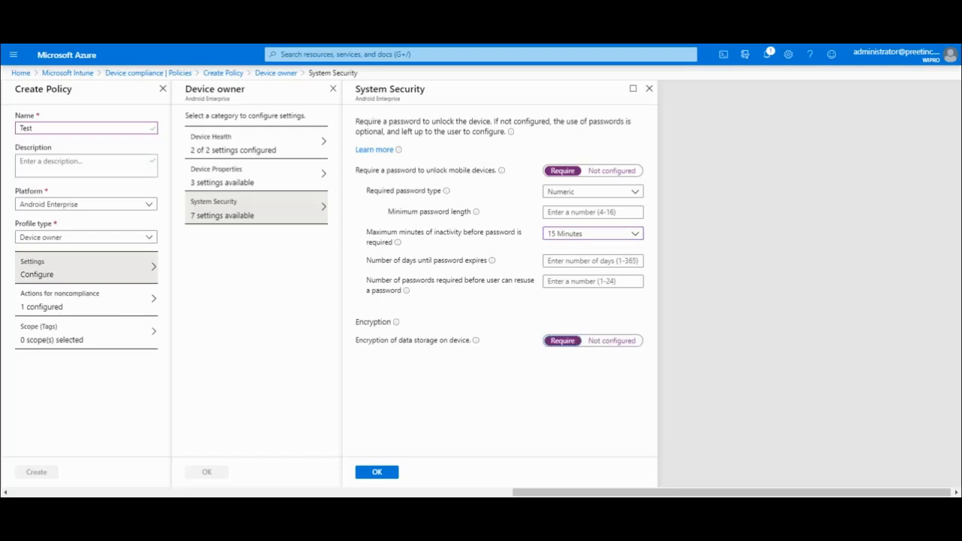
{"action": "left_click", "coordinate": [377, 472]}
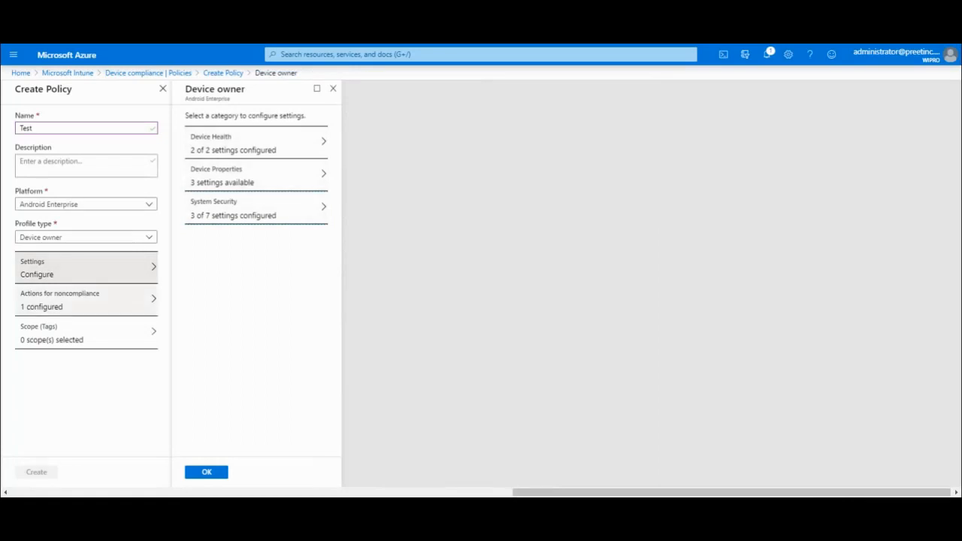
View the noncompliance actions, showing Mark device noncompliant scheduled Immediately.
{"action": "left_click", "coordinate": [87, 300]}
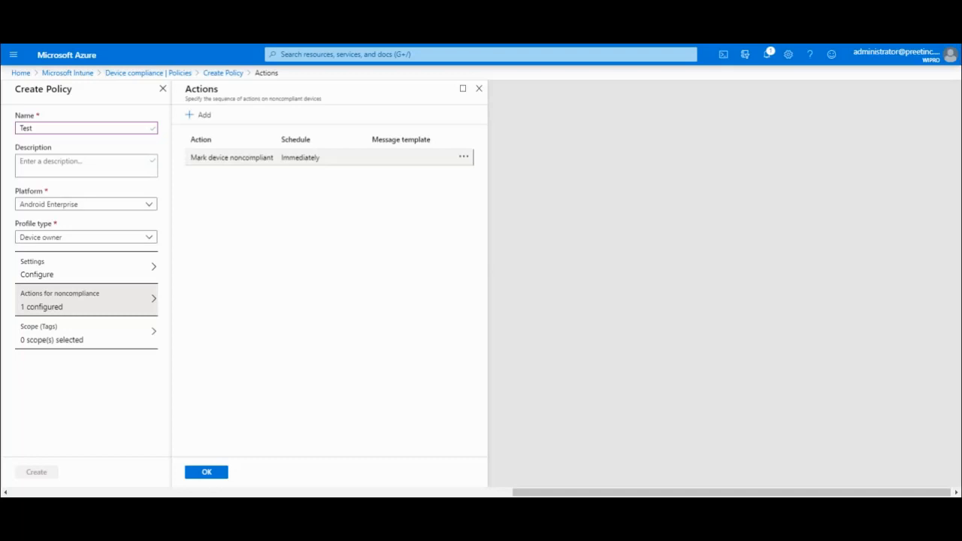
{"action": "left_click", "coordinate": [200, 114]}
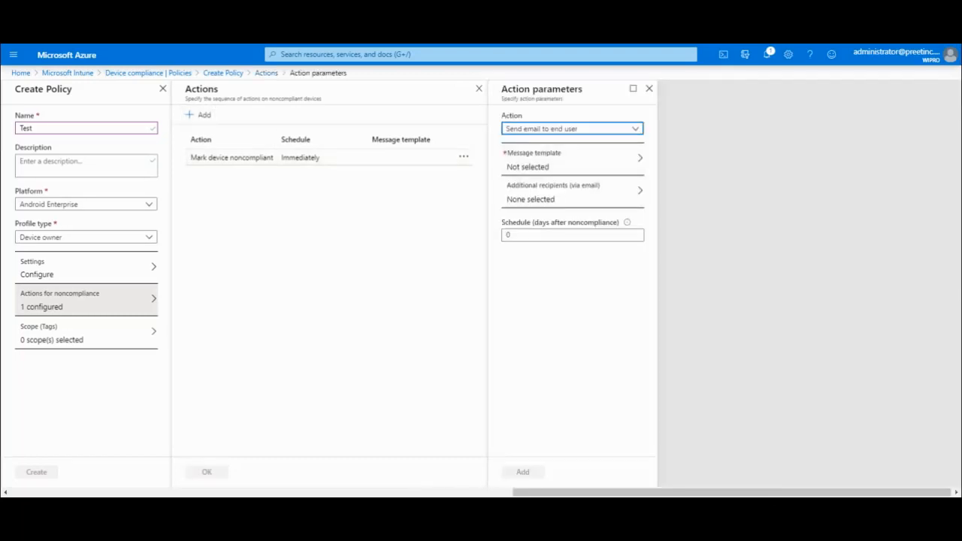
{"action": "left_click", "coordinate": [571, 160]}
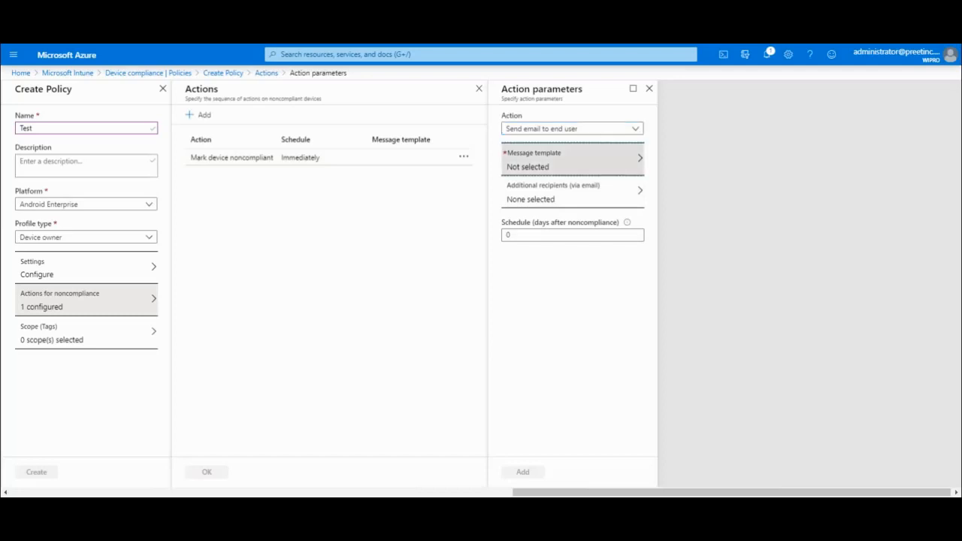
{"action": "left_click", "coordinate": [561, 192]}
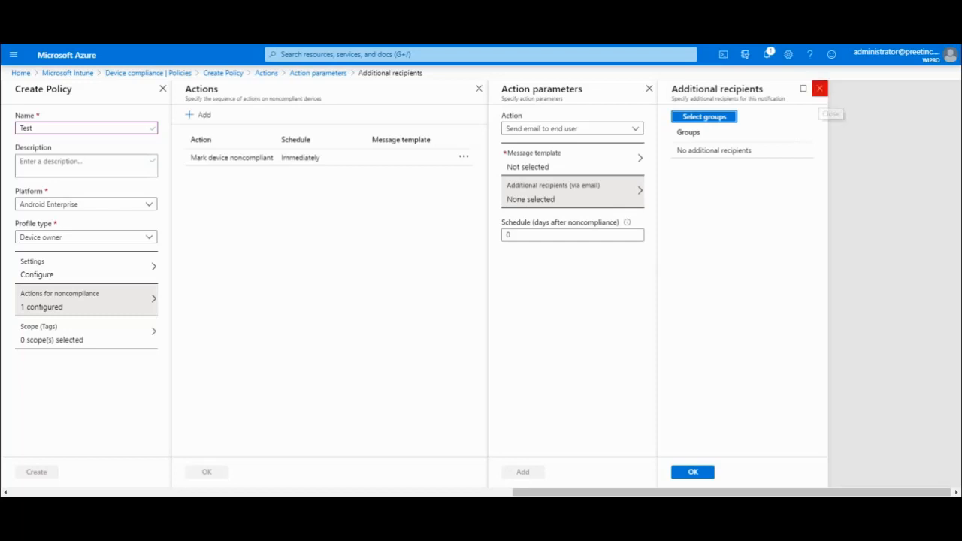
{"action": "left_click", "coordinate": [820, 89]}
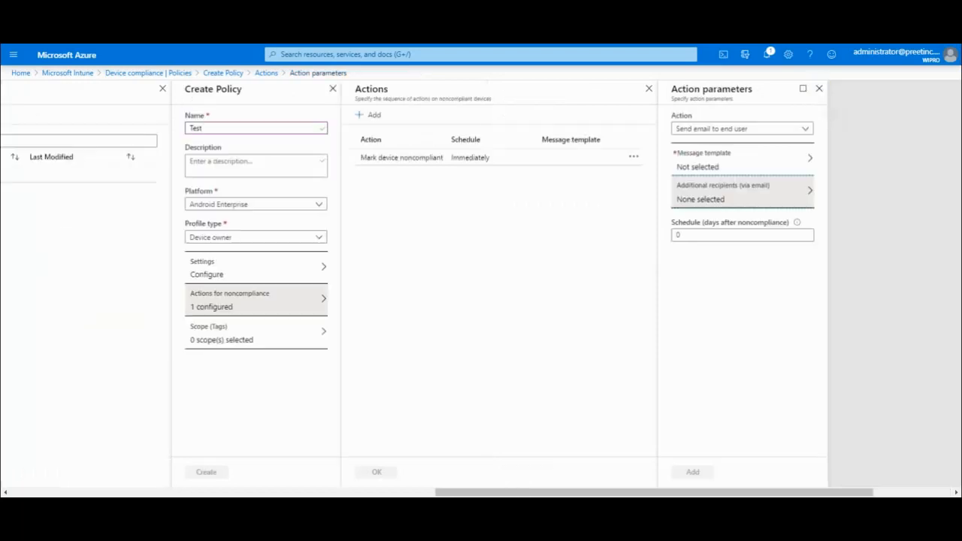
{"action": "left_click", "coordinate": [649, 89]}
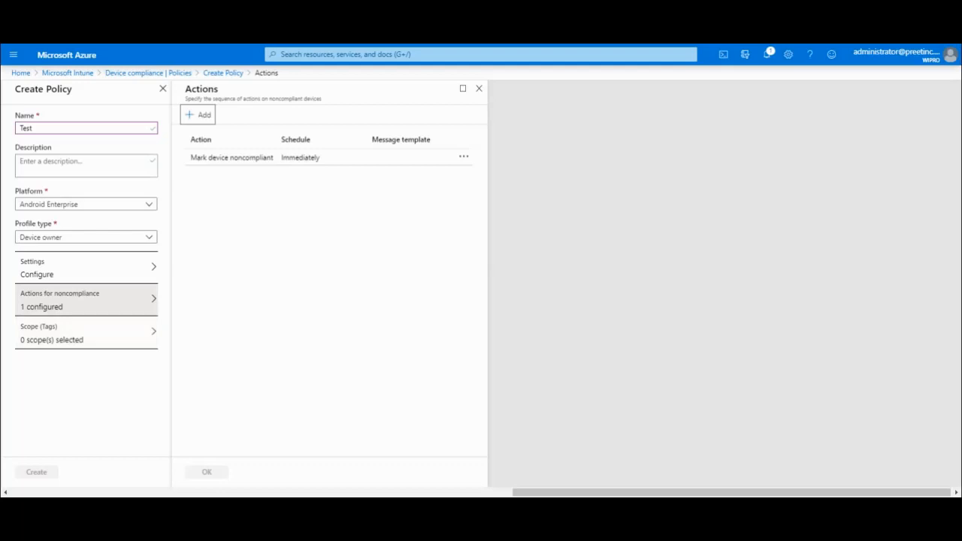
Switch the Test policy's profile type to Work profile.
{"action": "left_click", "coordinate": [85, 237]}
{"action": "left_click", "coordinate": [46, 285]}
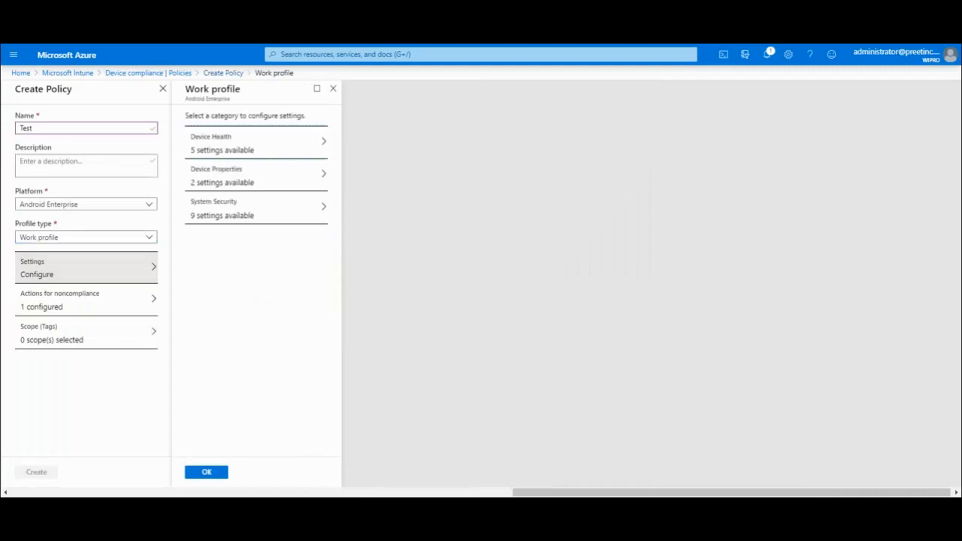
{"action": "left_click", "coordinate": [256, 143]}
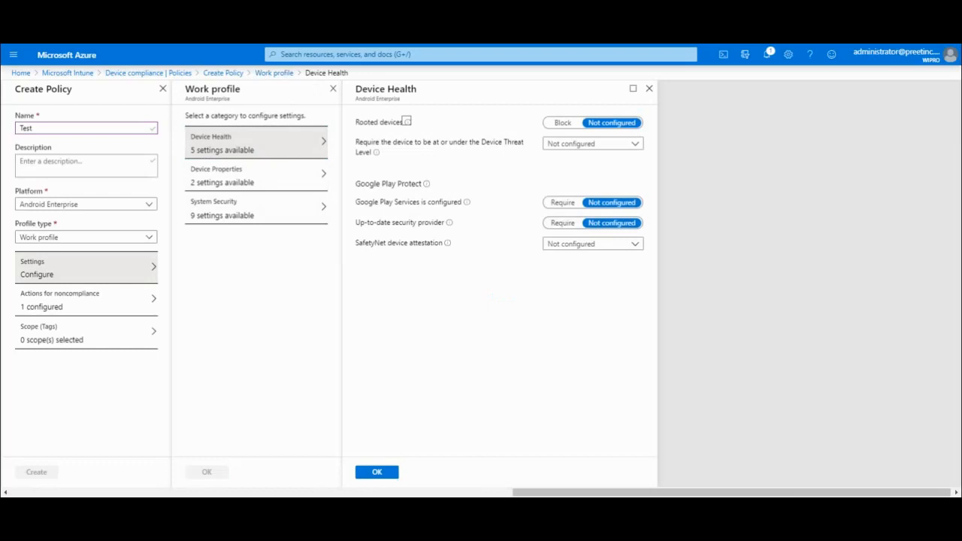
In Device Health, block rooted devices and require Google Play Services and an up-to-date security provider.
{"action": "left_click", "coordinate": [563, 123]}
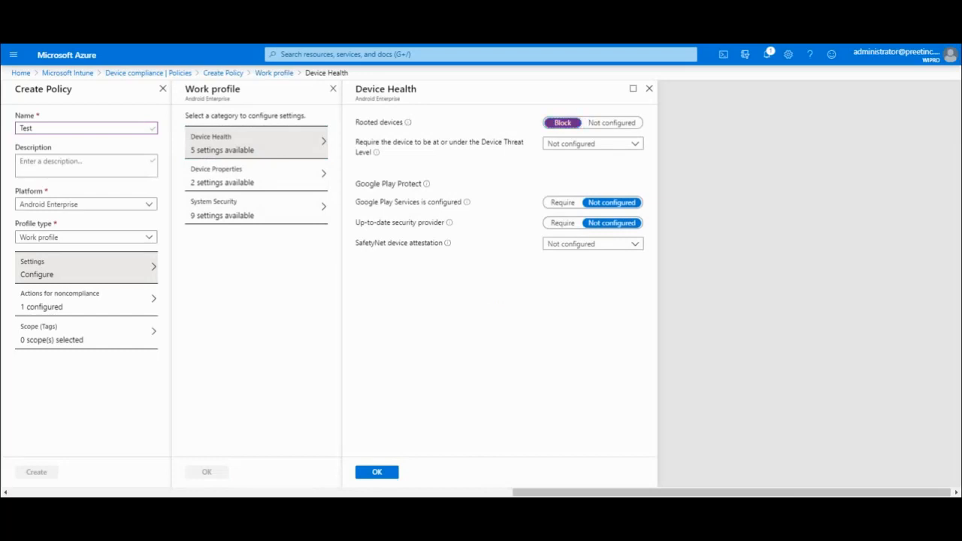
{"action": "left_click_drag", "start_coordinate": [489, 228], "coordinate": [323, 206]}
{"action": "left_click", "coordinate": [481, 289]}
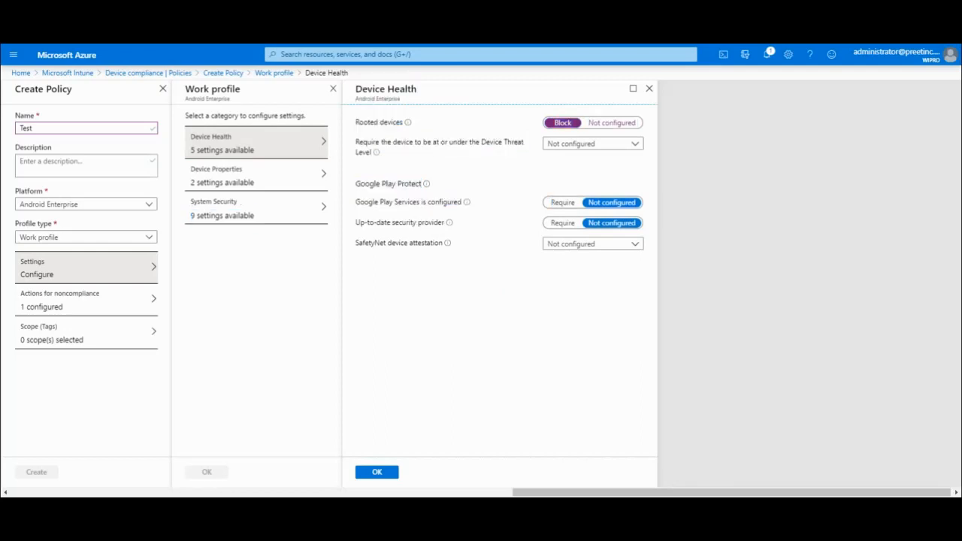
{"action": "triple_click", "coordinate": [408, 203]}
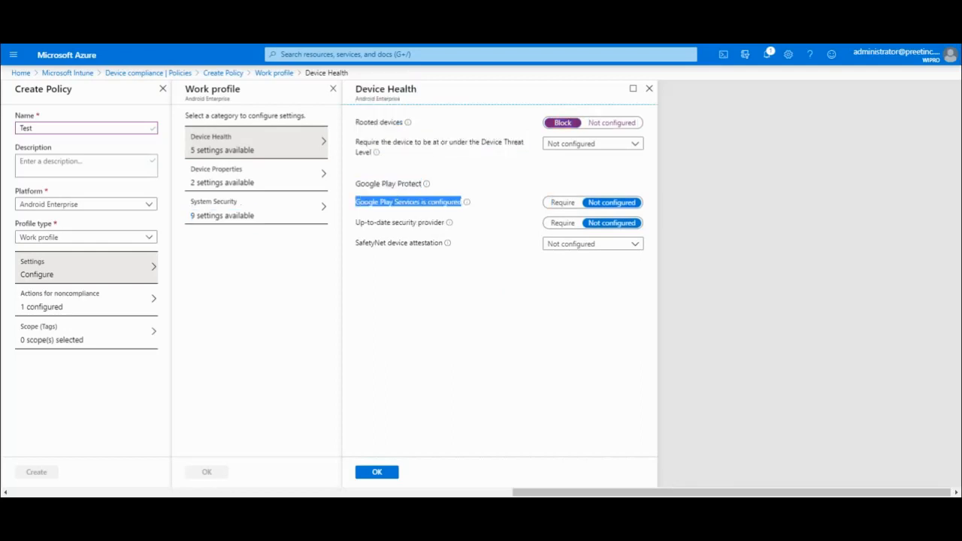
{"action": "left_click_drag", "start_coordinate": [356, 224], "coordinate": [445, 223]}
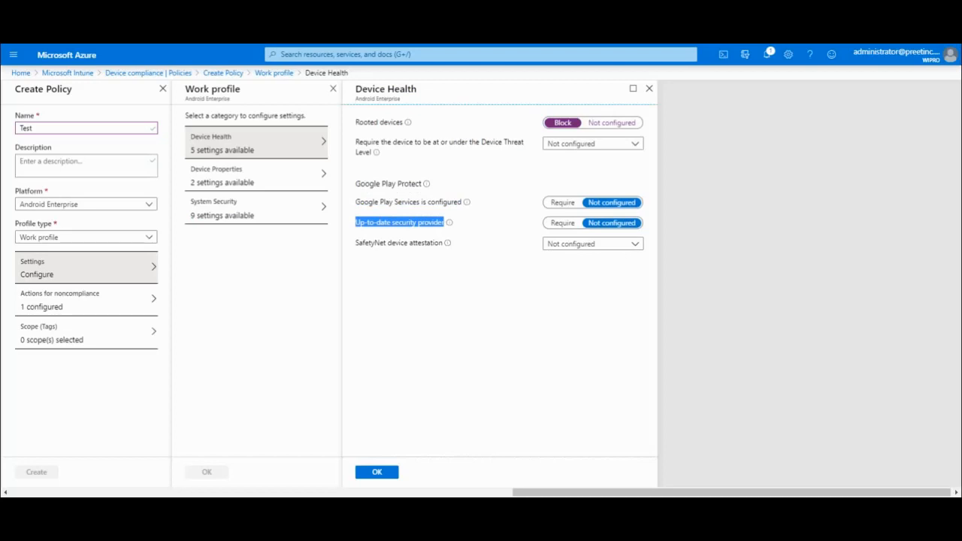
{"action": "left_click", "coordinate": [459, 263]}
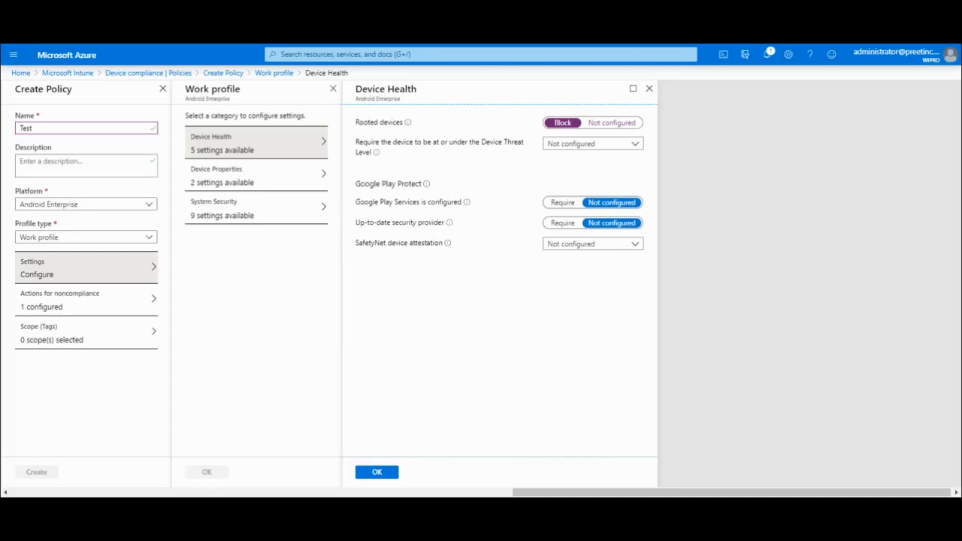
{"action": "left_click", "coordinate": [562, 203]}
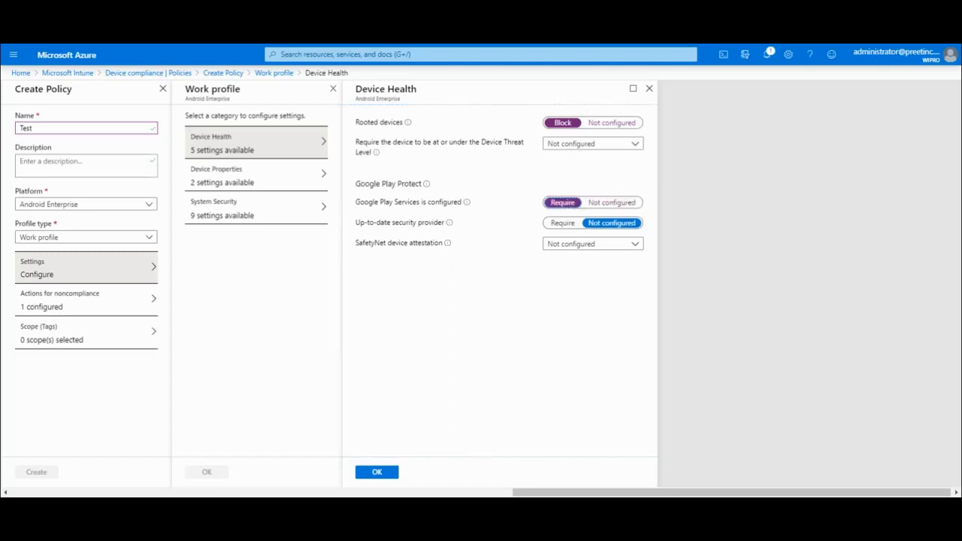
{"action": "left_click", "coordinate": [562, 222]}
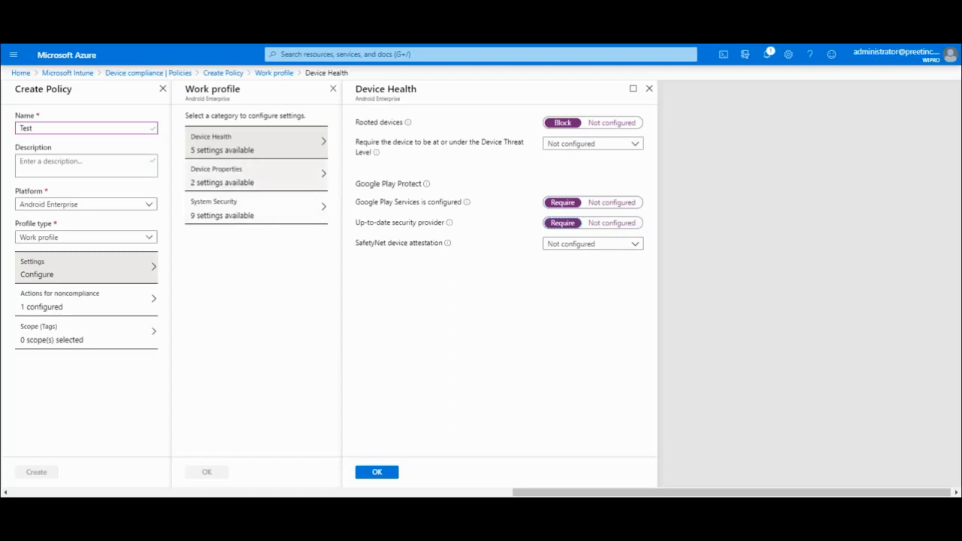
{"action": "left_click", "coordinate": [377, 473]}
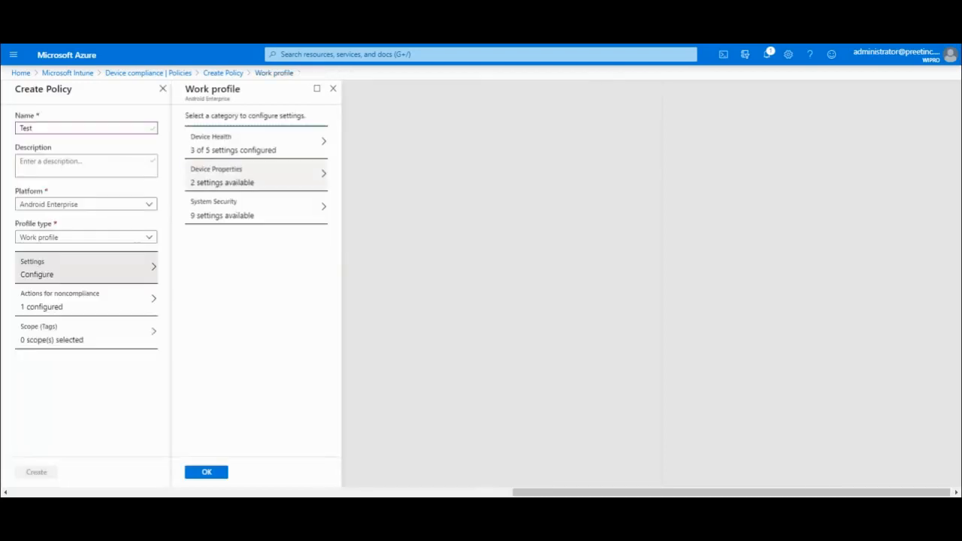
{"action": "left_click", "coordinate": [257, 175]}
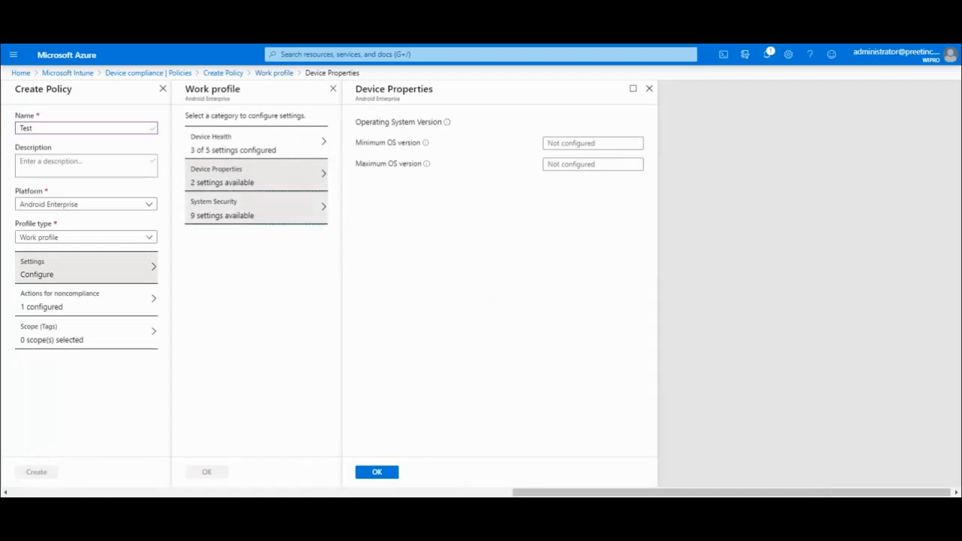
In Work profile System Security, require a password to unlock mobile devices.
{"action": "left_click", "coordinate": [256, 208]}
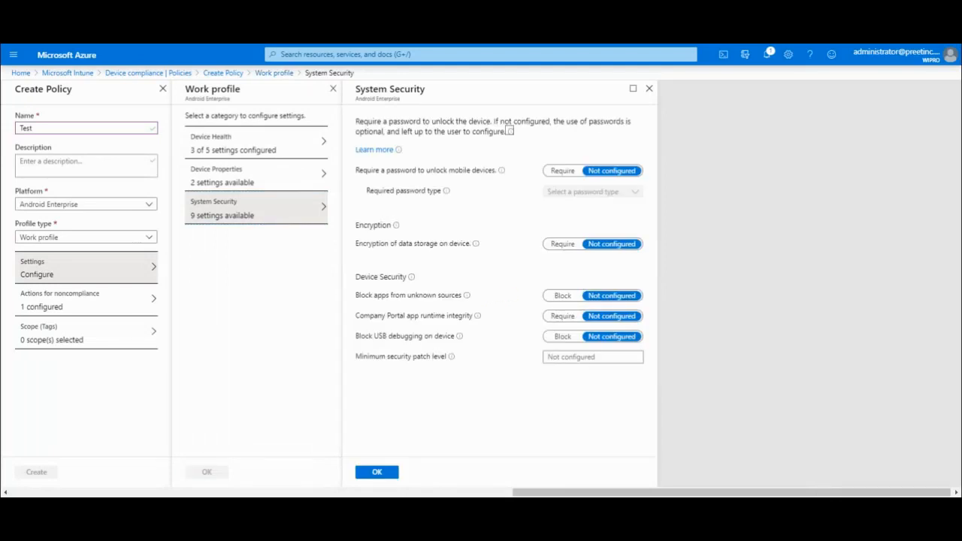
{"action": "left_click", "coordinate": [563, 171]}
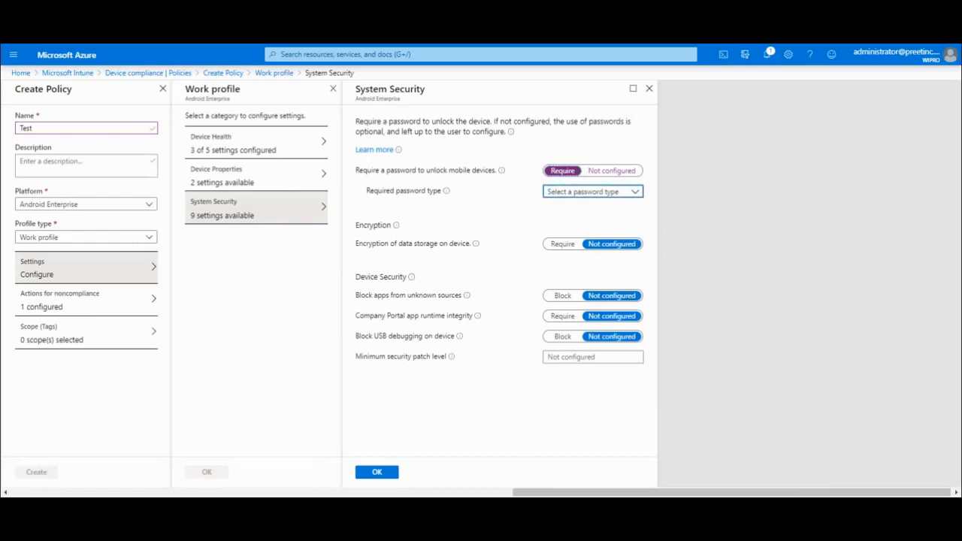
{"action": "left_click", "coordinate": [593, 192]}
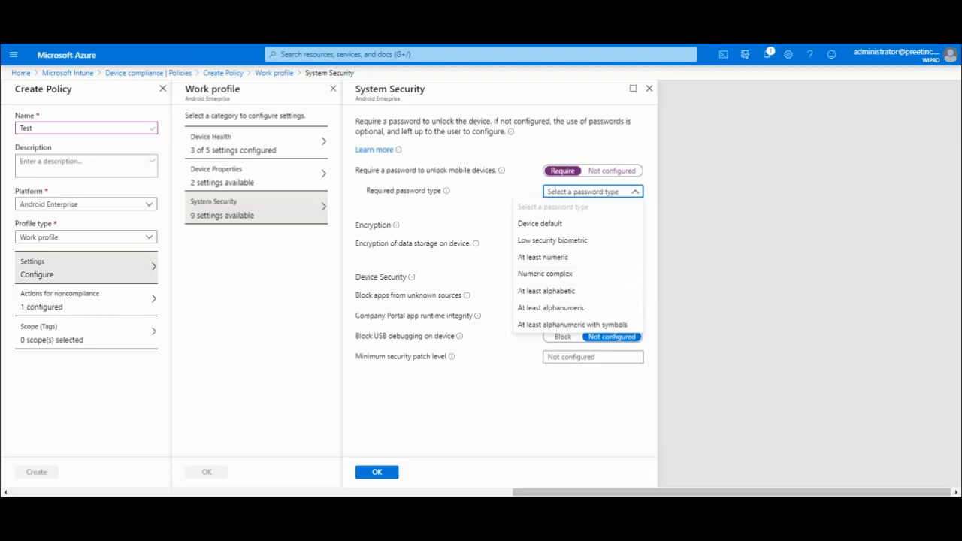
Set the required password type to Numeric complex and require data storage encryption.
{"action": "left_click", "coordinate": [546, 274]}
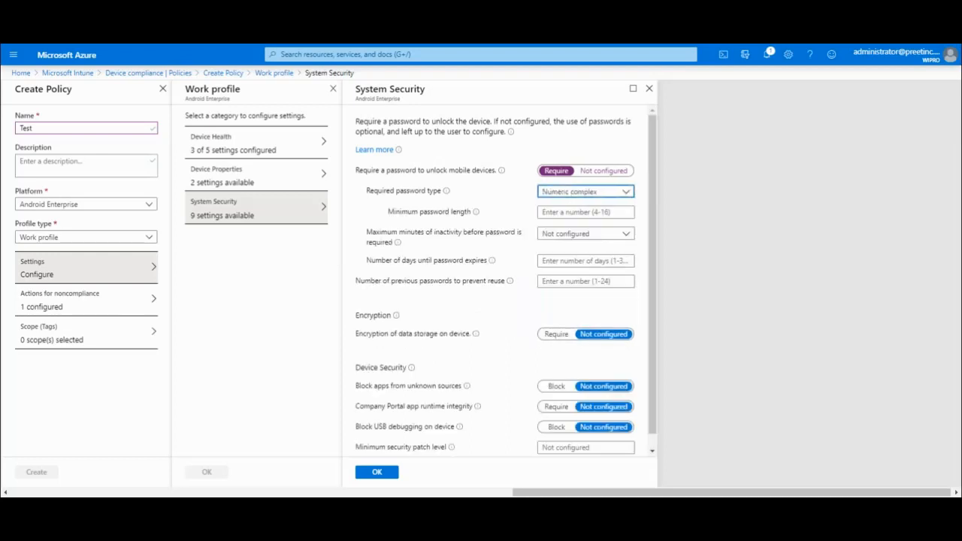
{"action": "scroll", "coordinate": [506, 280], "scroll_direction": "down", "scroll_amount": 1}
{"action": "left_click", "coordinate": [556, 320]}
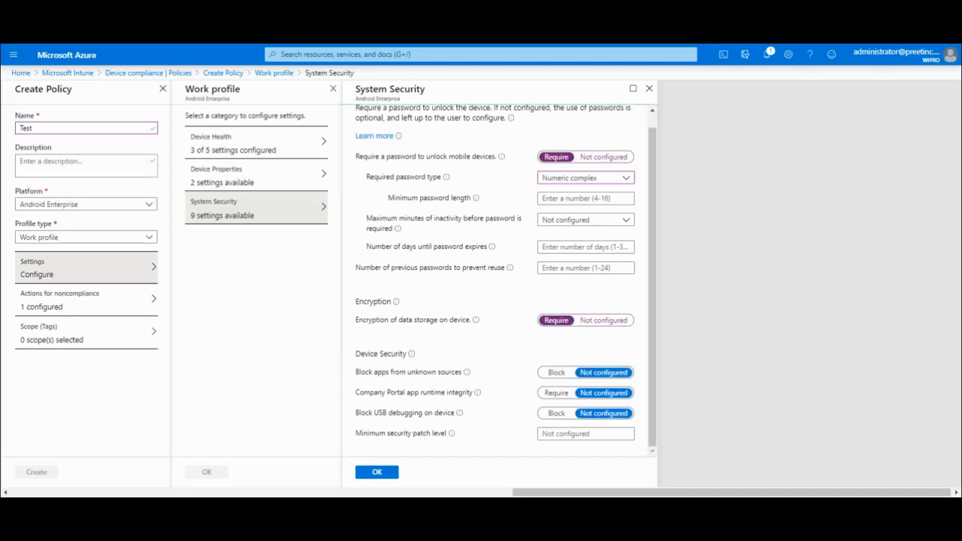
Block unknown sources and USB debugging, require Company Portal integrity, and save System Security.
{"action": "left_click", "coordinate": [556, 373]}
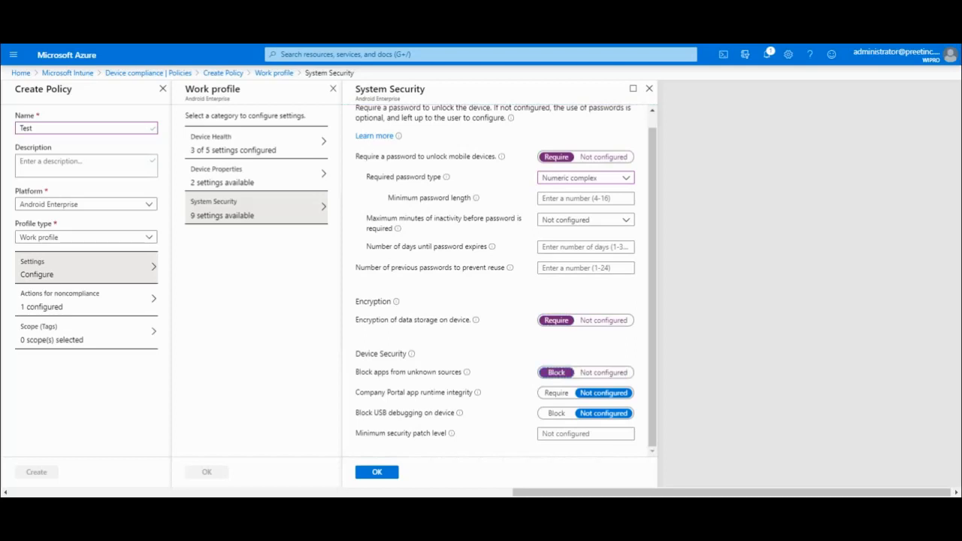
{"action": "left_click", "coordinate": [556, 393]}
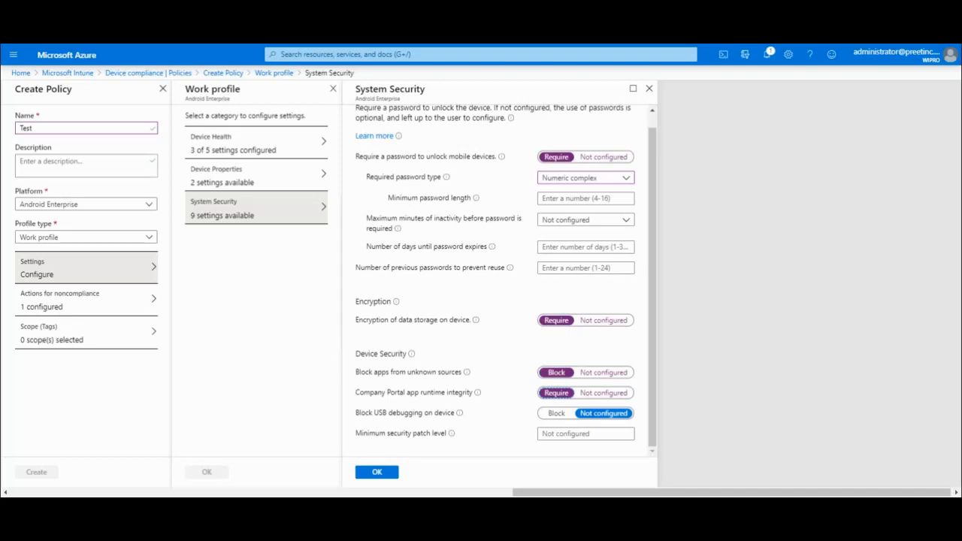
{"action": "left_click", "coordinate": [557, 413]}
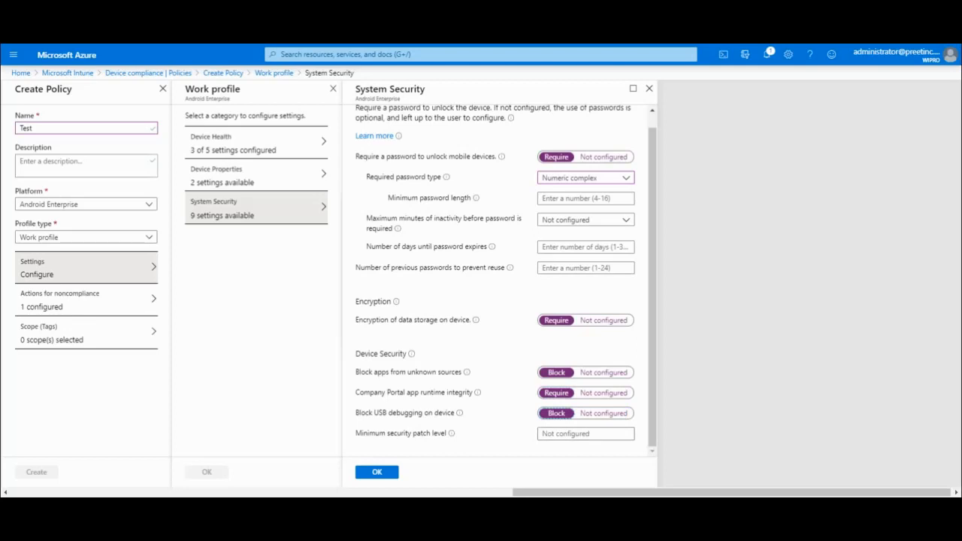
{"action": "left_click", "coordinate": [87, 300]}
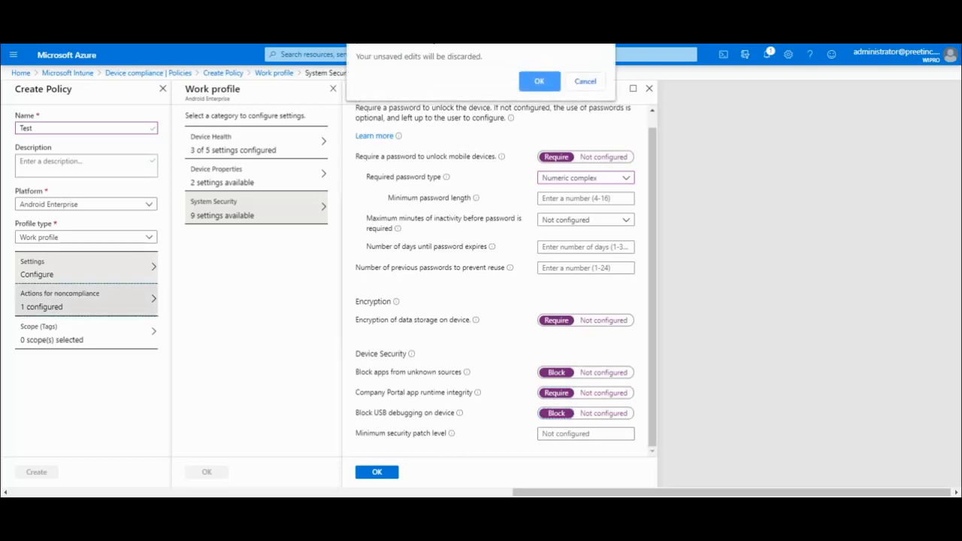
{"action": "left_click", "coordinate": [585, 82]}
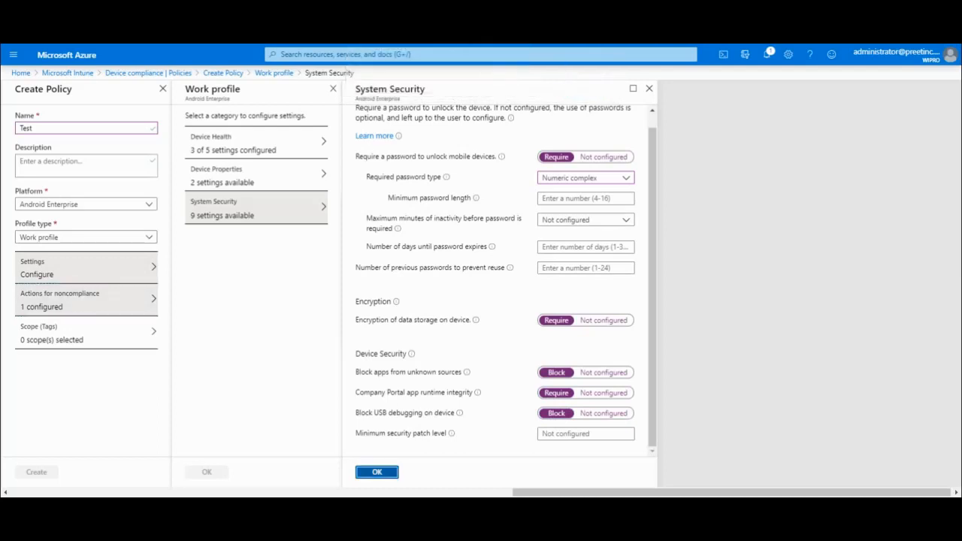
{"action": "left_click", "coordinate": [376, 472]}
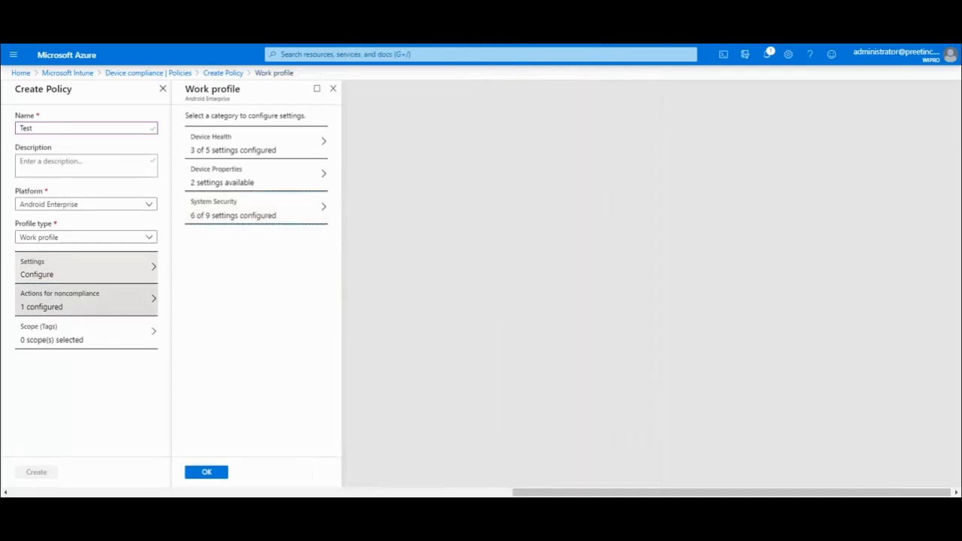
Save the Work profile settings so the Test policy reads 9 settings configured.
{"action": "left_click", "coordinate": [207, 472]}
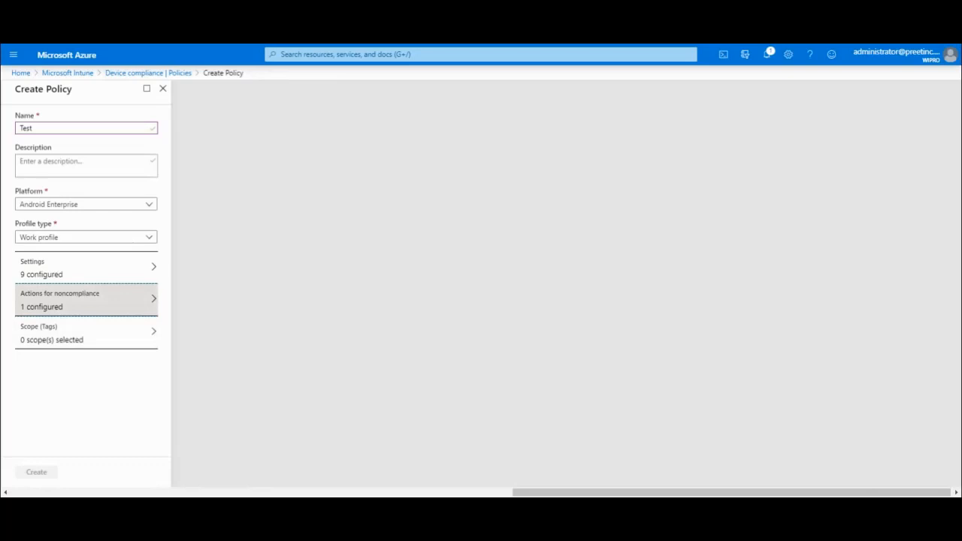
{"action": "left_click", "coordinate": [86, 268]}
{"action": "left_click", "coordinate": [86, 300]}
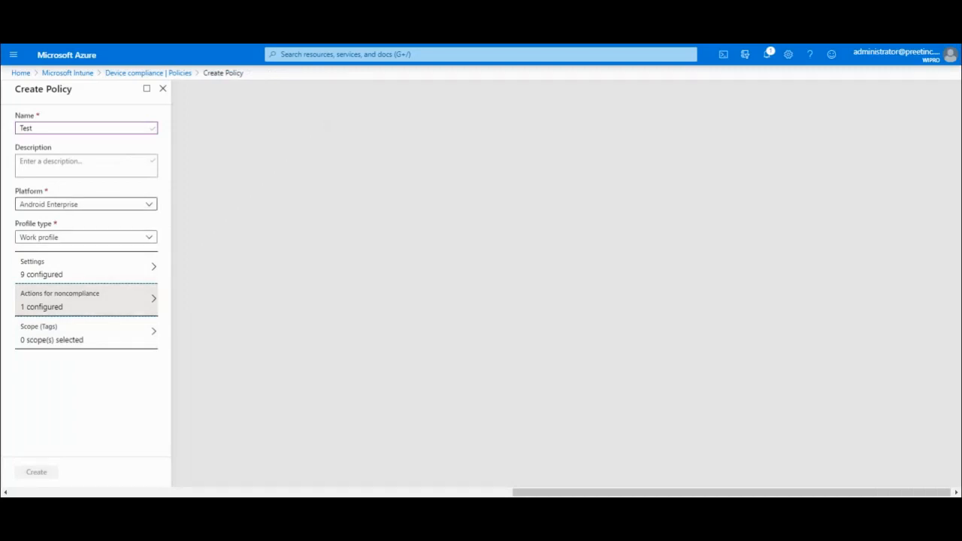
Show the platform list, confirming Android Enterprise is still selected.
{"action": "left_click", "coordinate": [85, 204]}
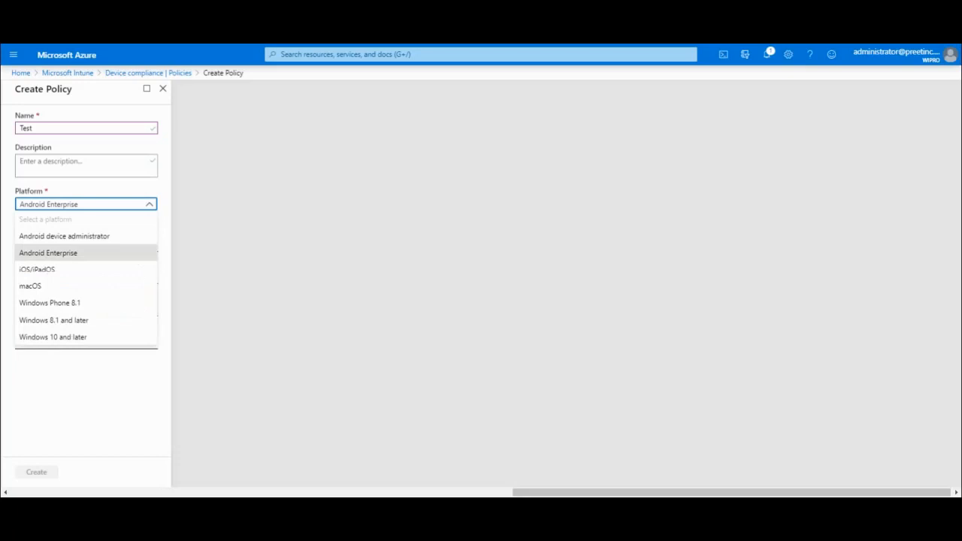